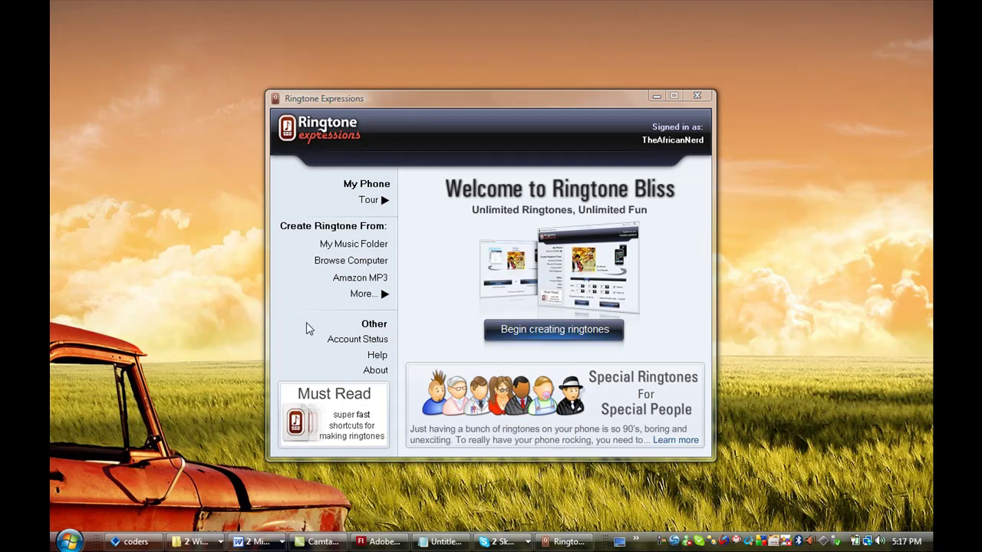
# Choose YouTube (Beta) from the More ringtone sources to open the YouTube capture window.
pyautogui.click(358, 298)
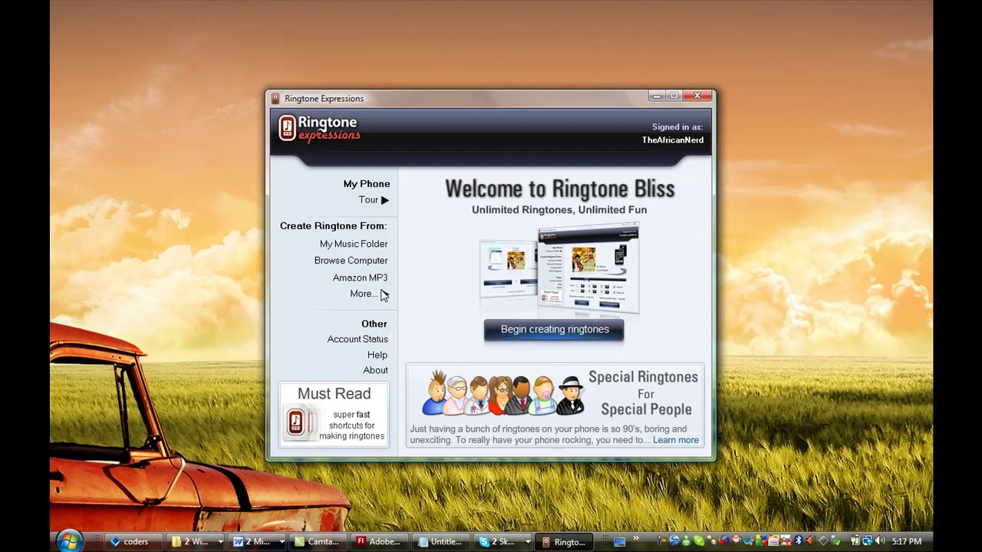
pyautogui.click(378, 295)
pyautogui.click(427, 305)
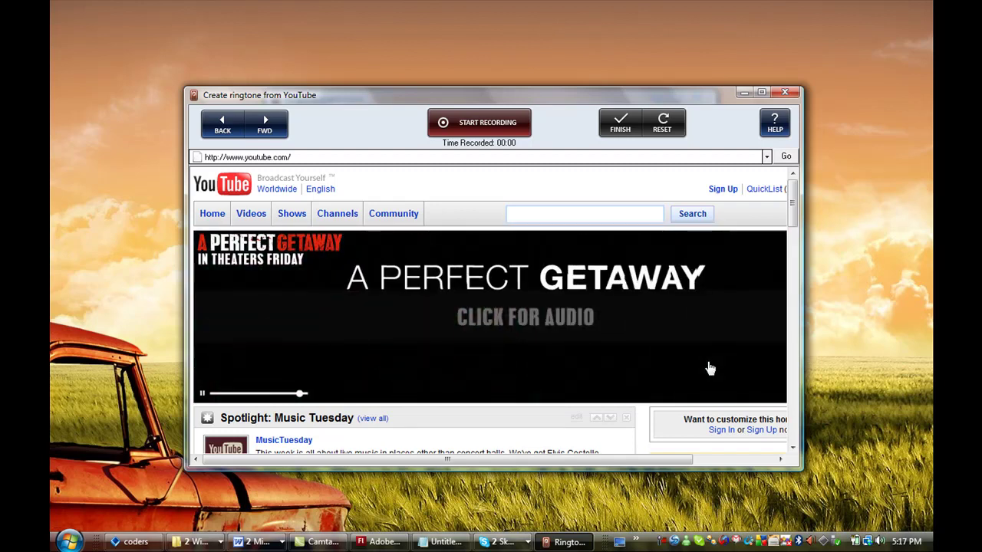
# Search YouTube for '24 ctu' and open the '24 CTU Ringtone - FREE DOWNLOAD' video.
pyautogui.write('24 ctu')
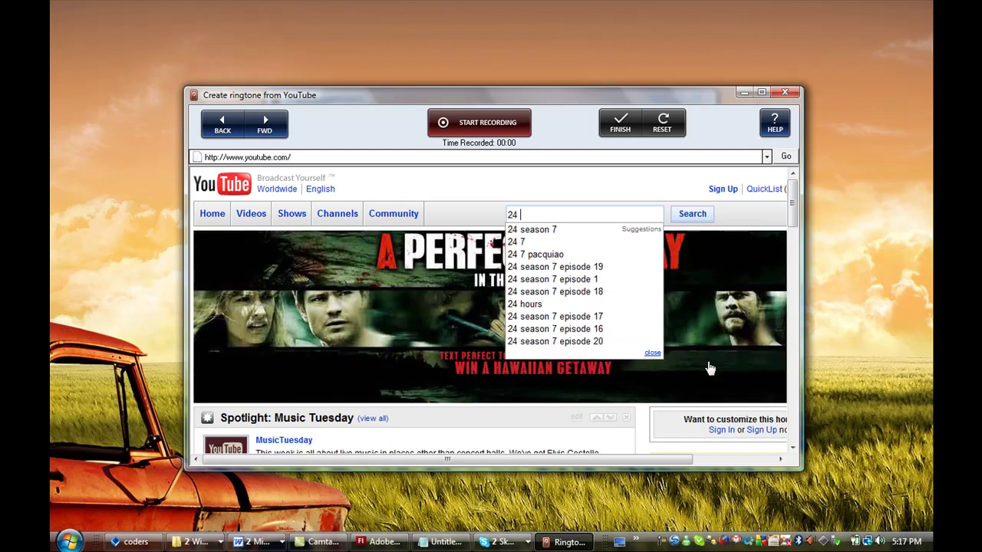
pyautogui.click(701, 219)
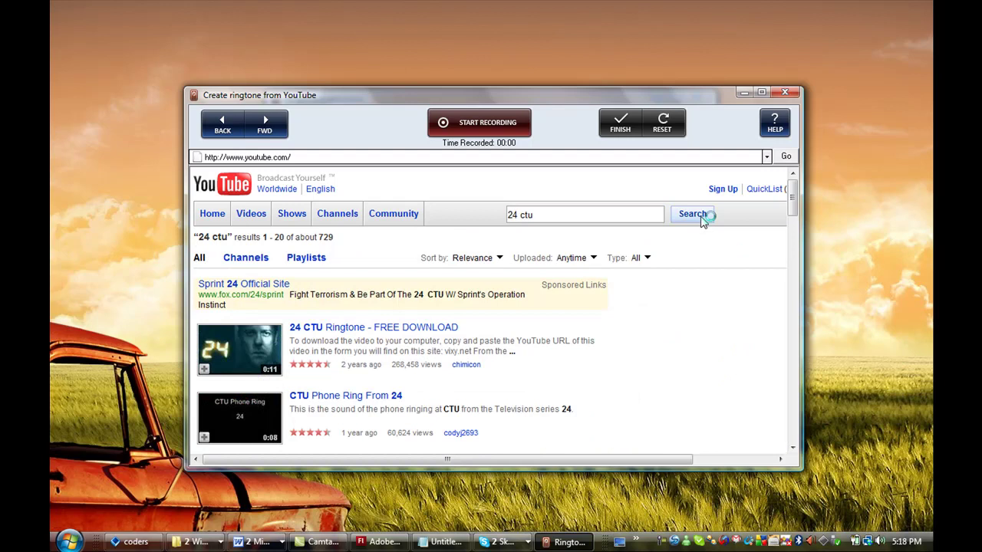
pyautogui.click(429, 331)
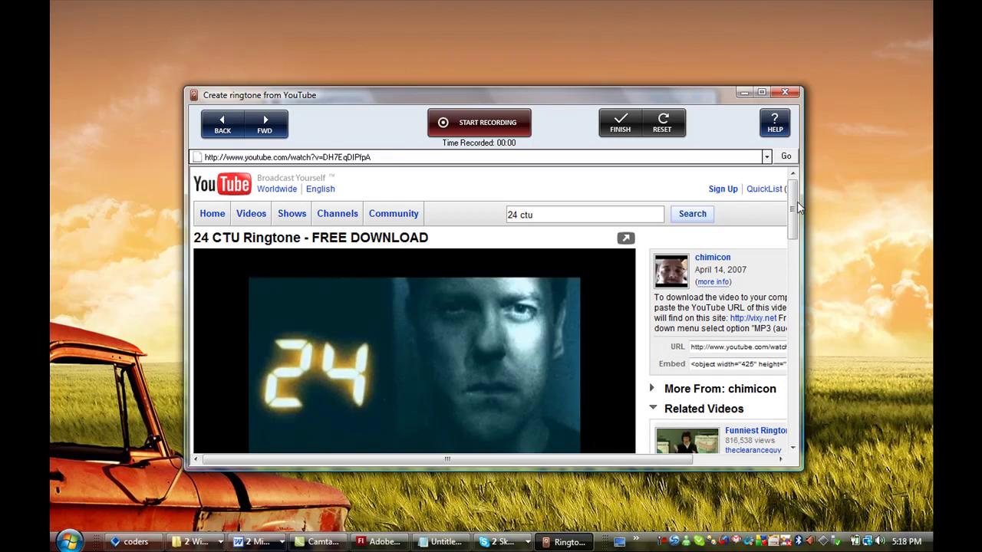
# Pause the video and rewind it to 0:00.
pyautogui.moveTo(795, 208); pyautogui.dragTo(795, 235)
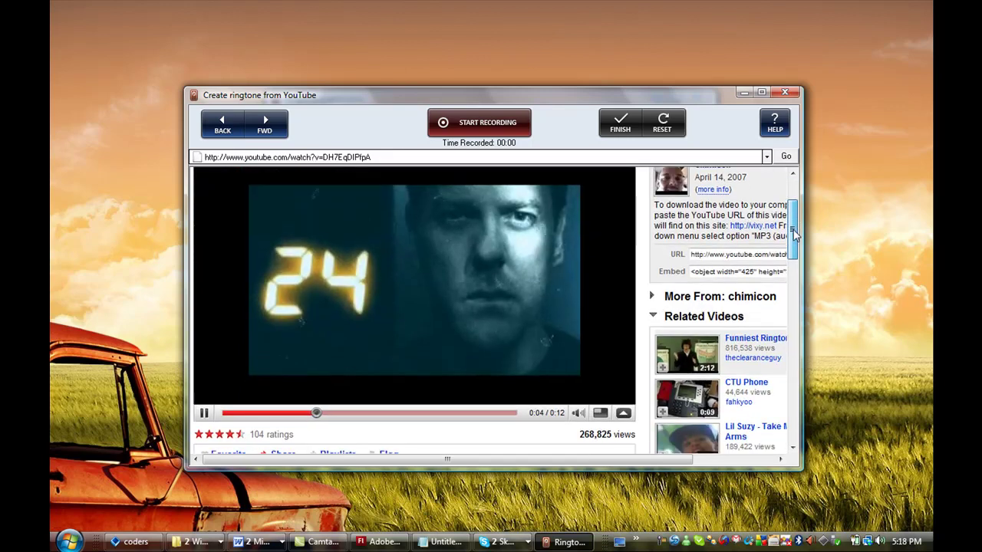
pyautogui.click(211, 414)
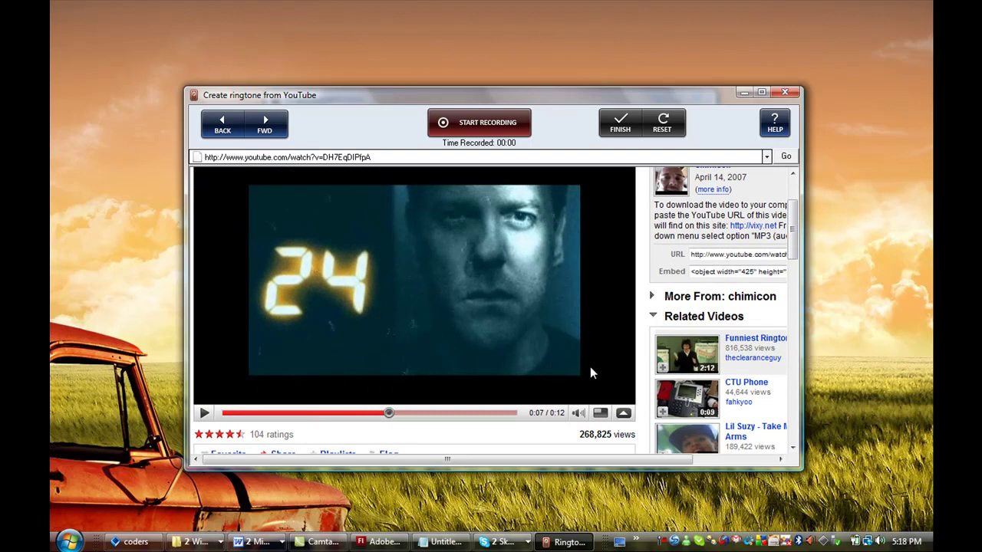
pyautogui.moveTo(795, 227); pyautogui.dragTo(795, 222)
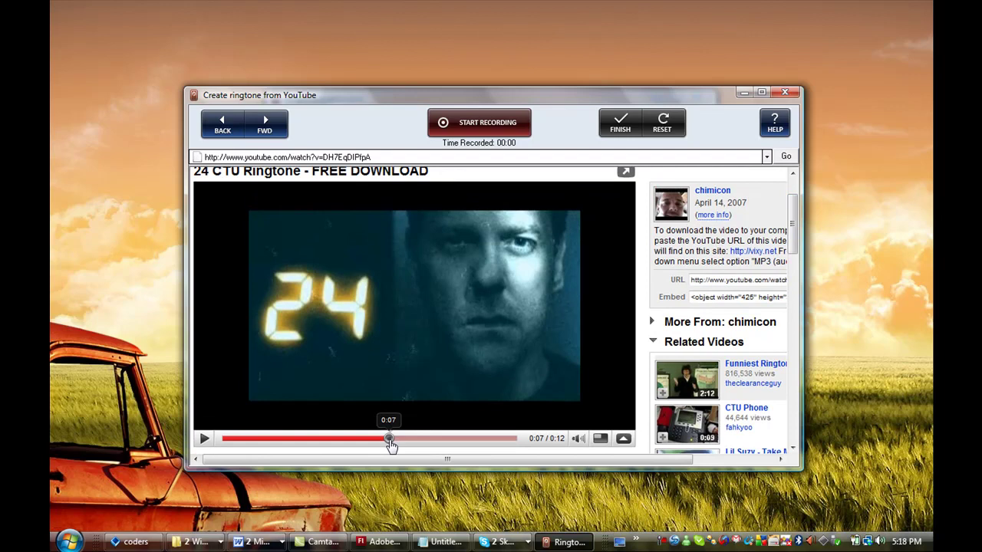
pyautogui.moveTo(390, 444); pyautogui.dragTo(222, 442)
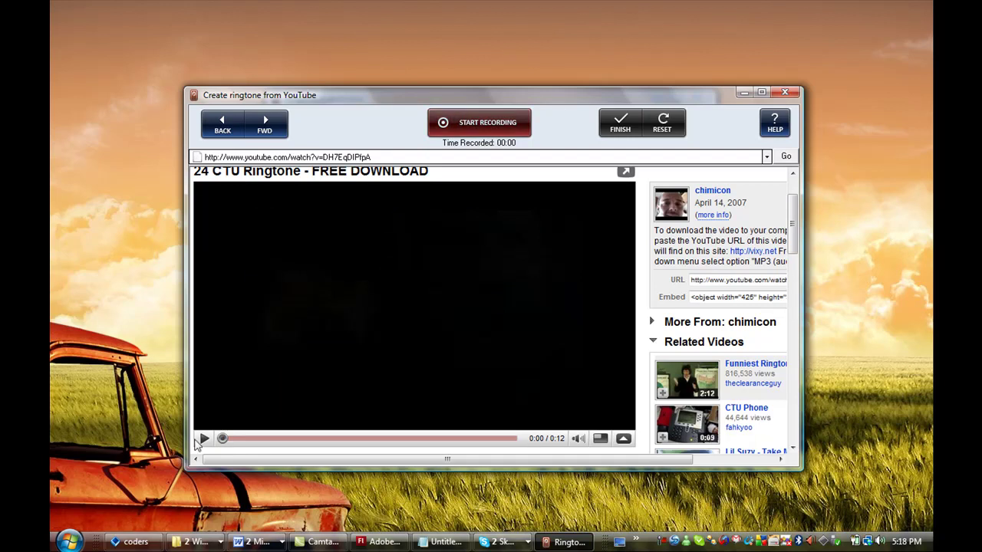
# Record 15 seconds of the video's audio while it plays from the start.
pyautogui.click(479, 123)
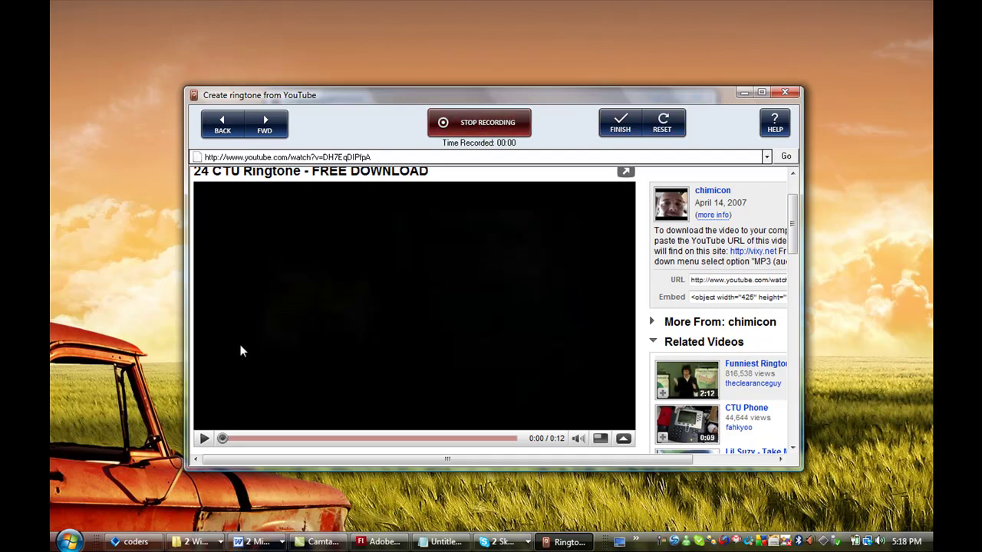
pyautogui.click(204, 438)
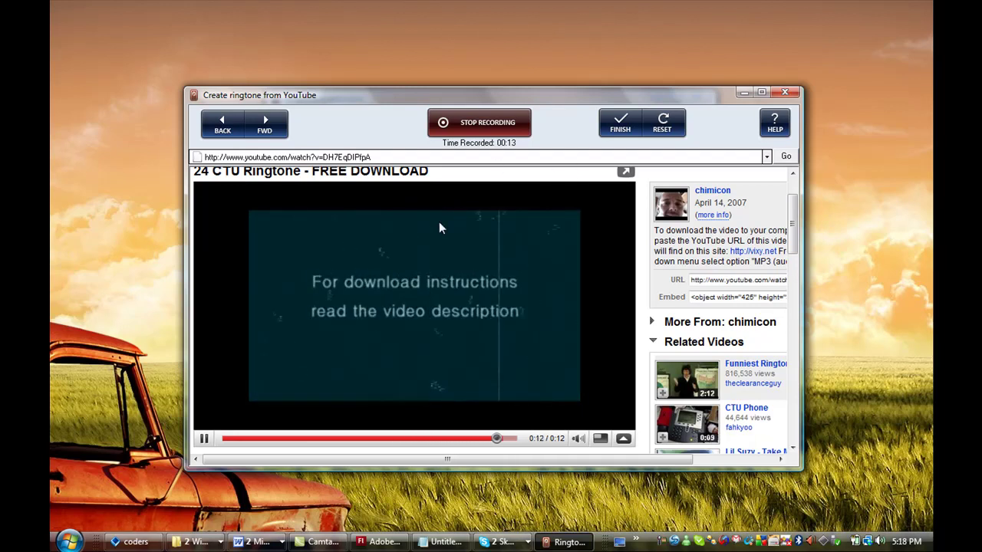
pyautogui.click(491, 124)
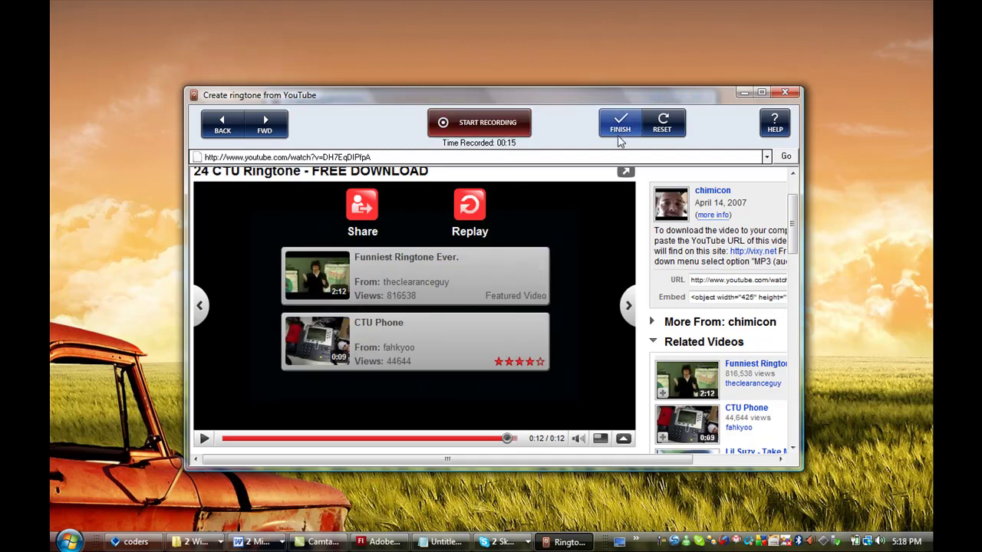
# In the clip editor, set the ringtone start to 0.51 seconds and trim the end earlier.
pyautogui.click(620, 135)
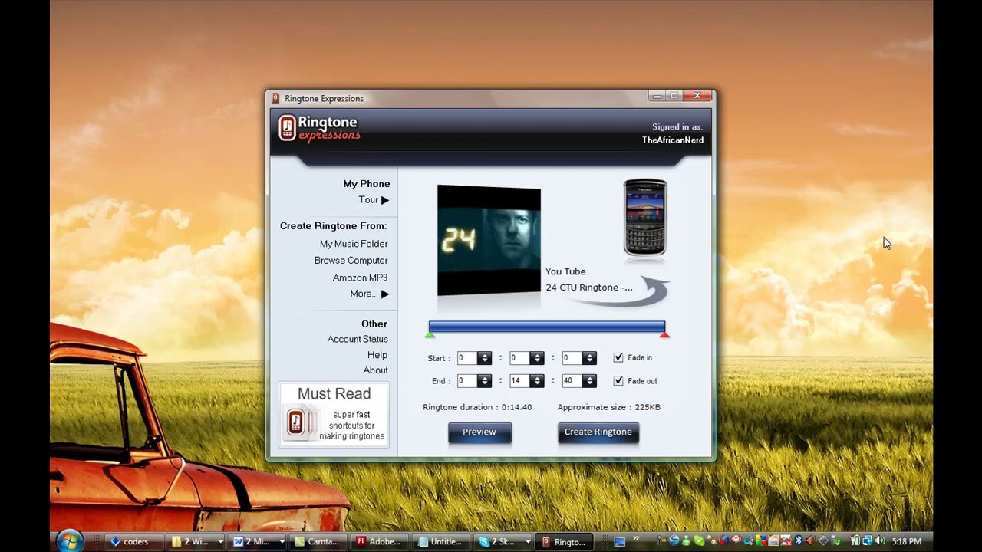
pyautogui.moveTo(433, 338); pyautogui.dragTo(451, 338)
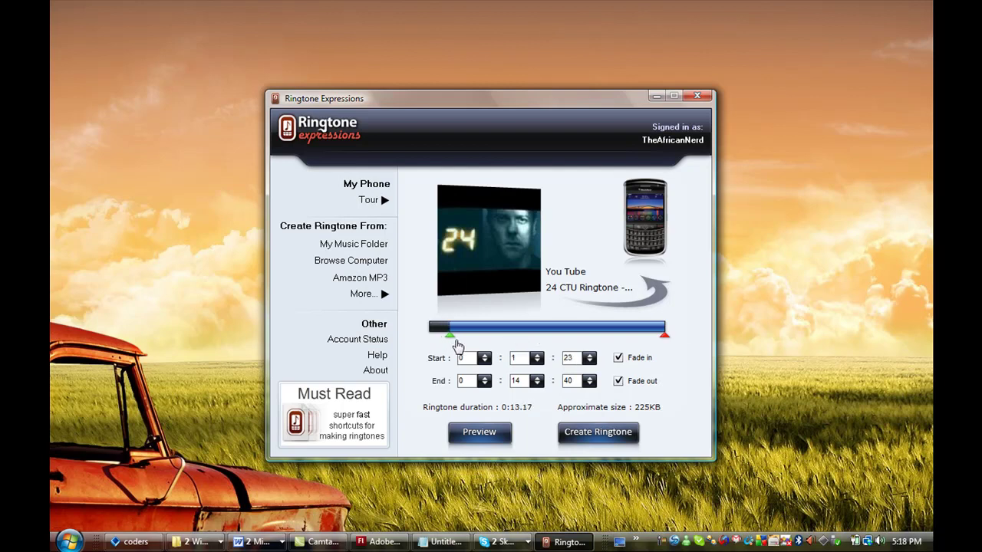
pyautogui.moveTo(665, 336); pyautogui.dragTo(624, 340)
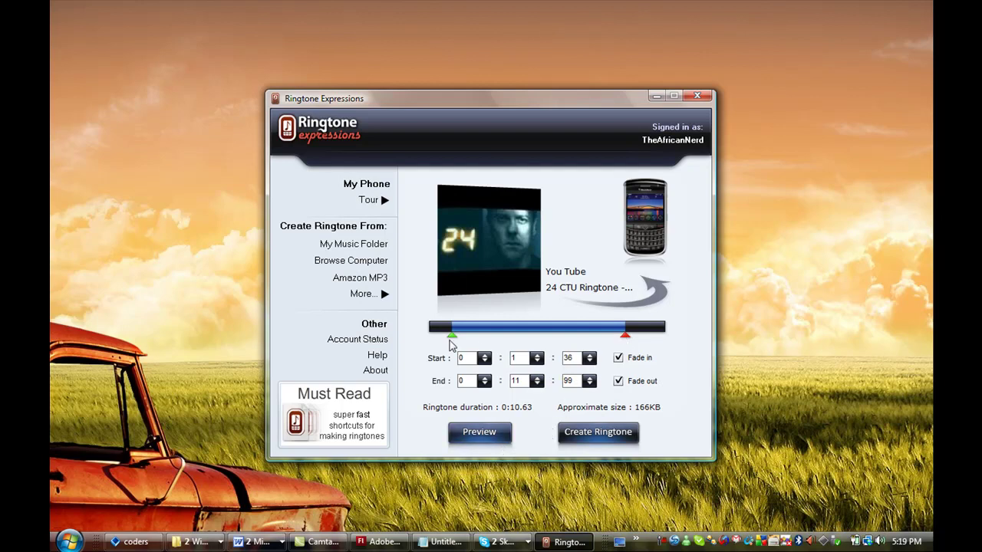
pyautogui.moveTo(451, 338); pyautogui.dragTo(437, 338)
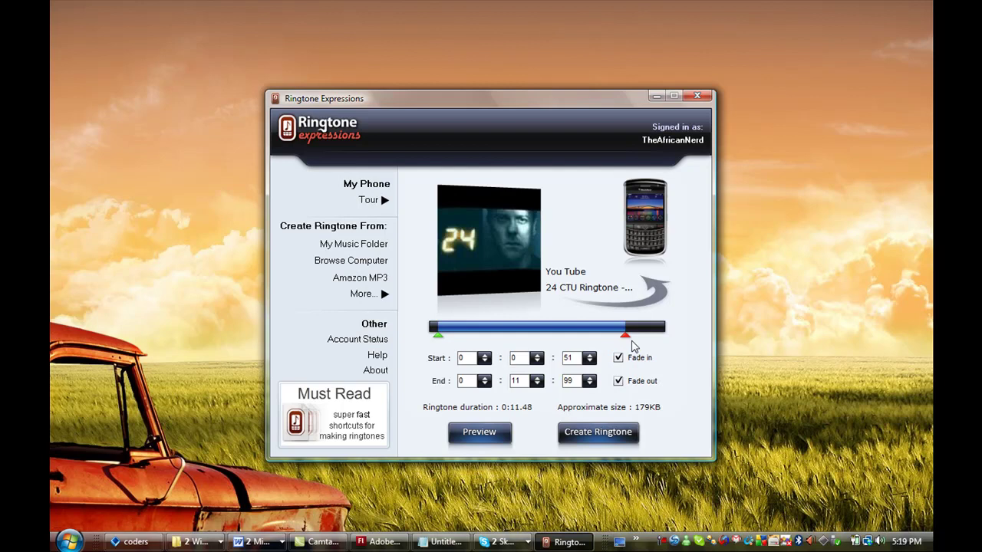
# Preview the clip, cut its end back to about 8 seconds, and create the ringtone.
pyautogui.click(477, 437)
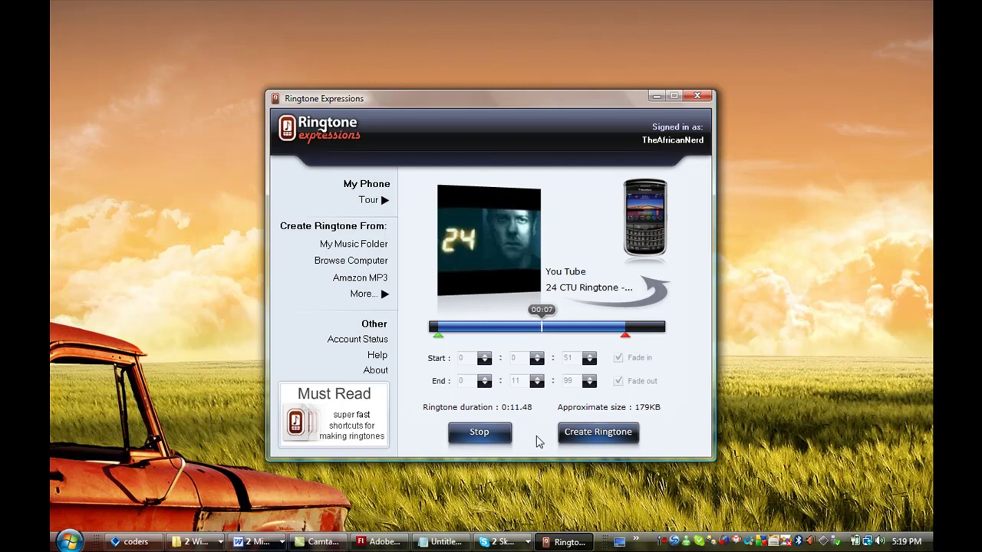
pyautogui.click(506, 439)
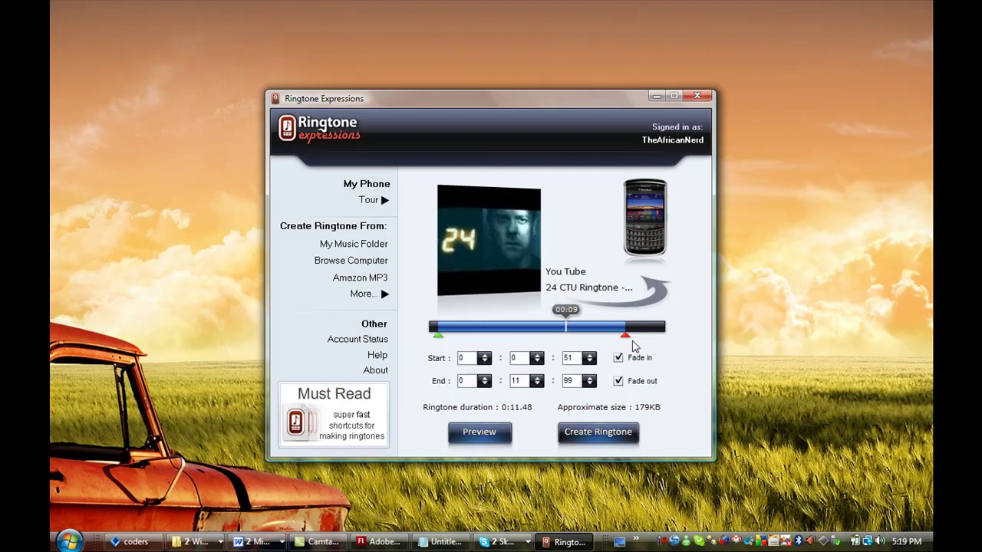
pyautogui.moveTo(627, 342); pyautogui.dragTo(562, 343)
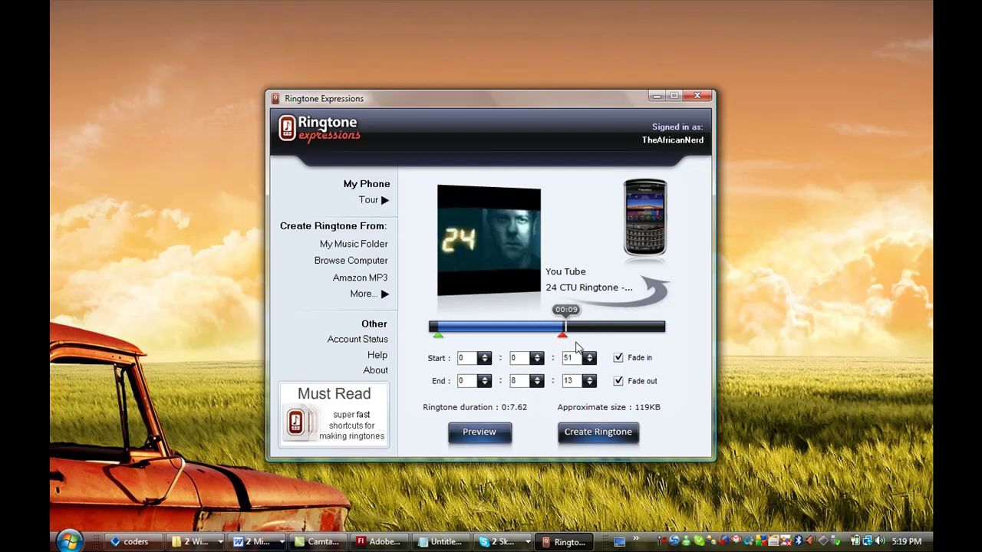
pyautogui.click(639, 431)
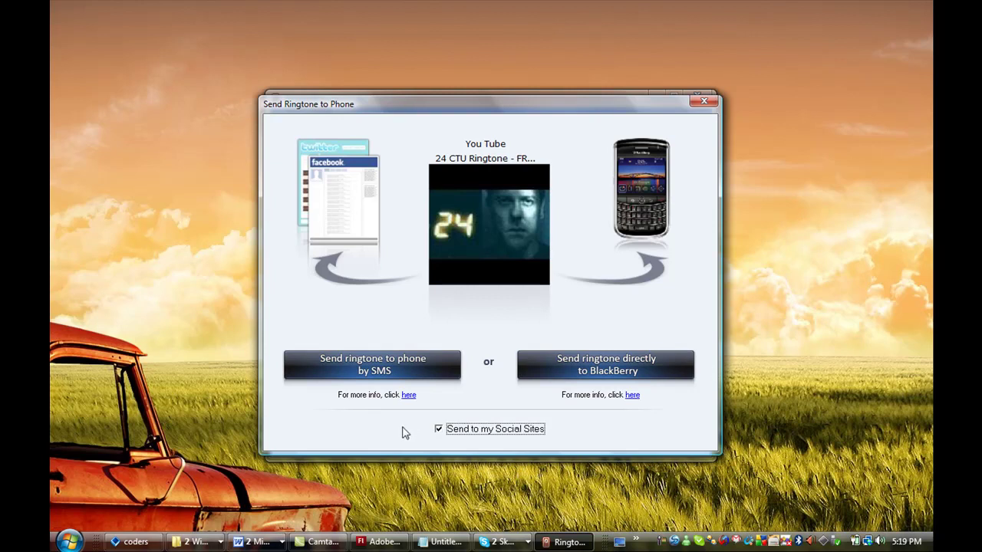
# Turn off social sharing and send the ringtone by SMS under the name 'CTU Ringtone'.
pyautogui.click(451, 431)
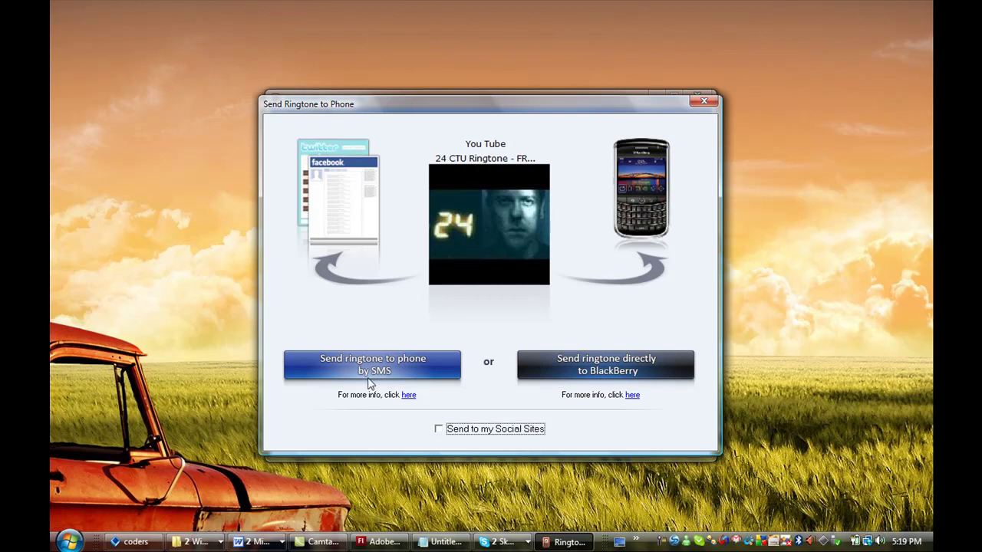
pyautogui.click(399, 374)
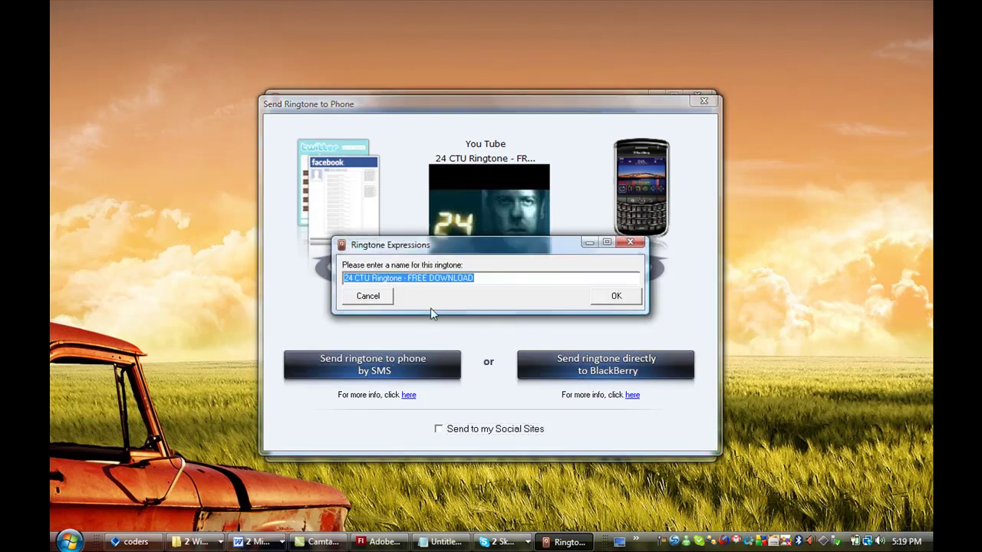
pyautogui.click(384, 278)
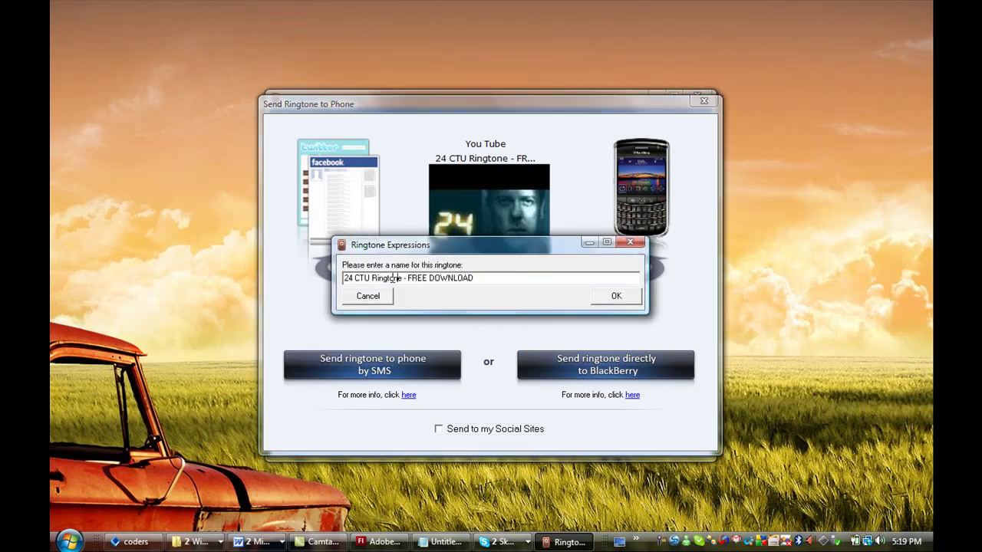
pyautogui.moveTo(406, 279); pyautogui.dragTo(502, 279)
pyautogui.press('BackSpace')
pyautogui.moveTo(355, 278); pyautogui.dragTo(305, 279)
pyautogui.press('BackSpace')
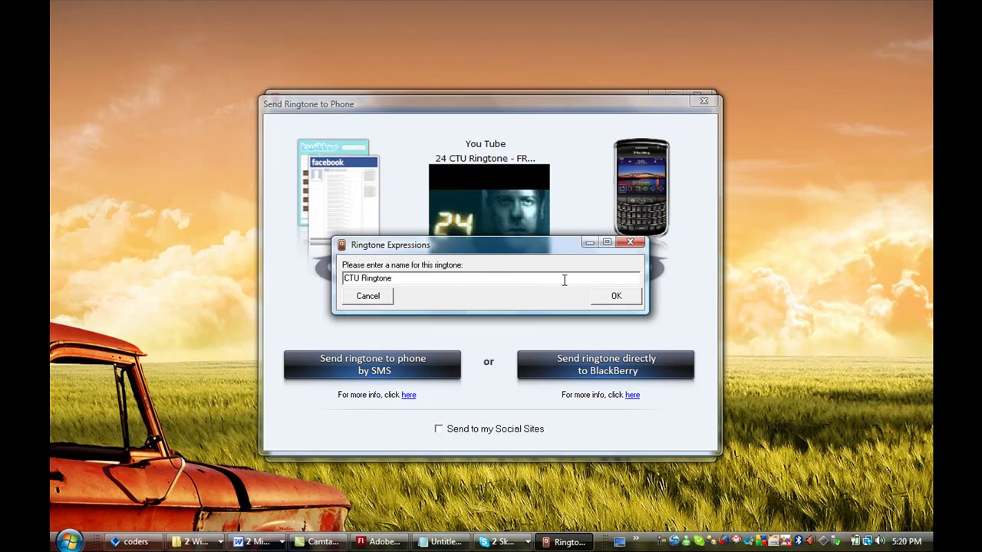
pyautogui.click(616, 296)
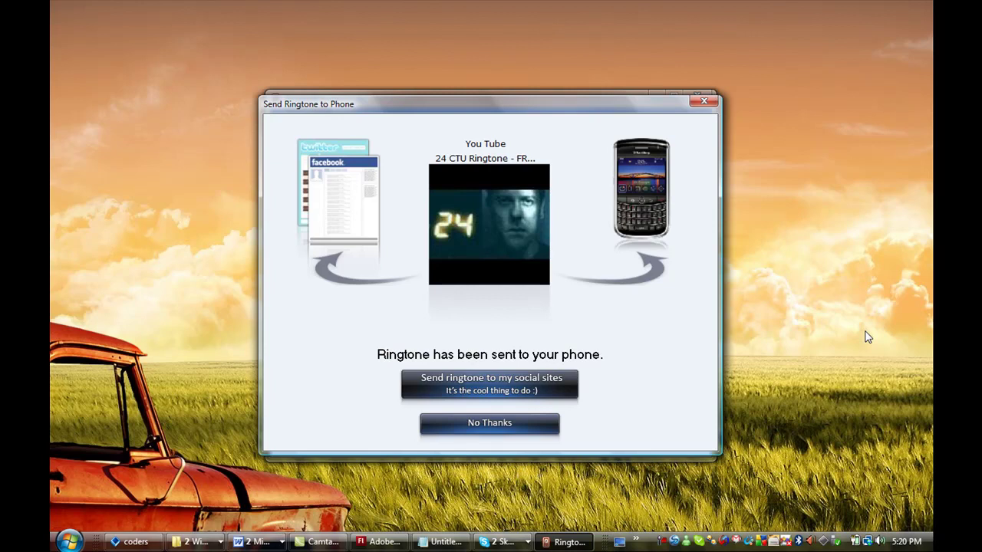
# Start sharing to social sites, keeping the ringtone type as Default Ringtone.
pyautogui.click(520, 376)
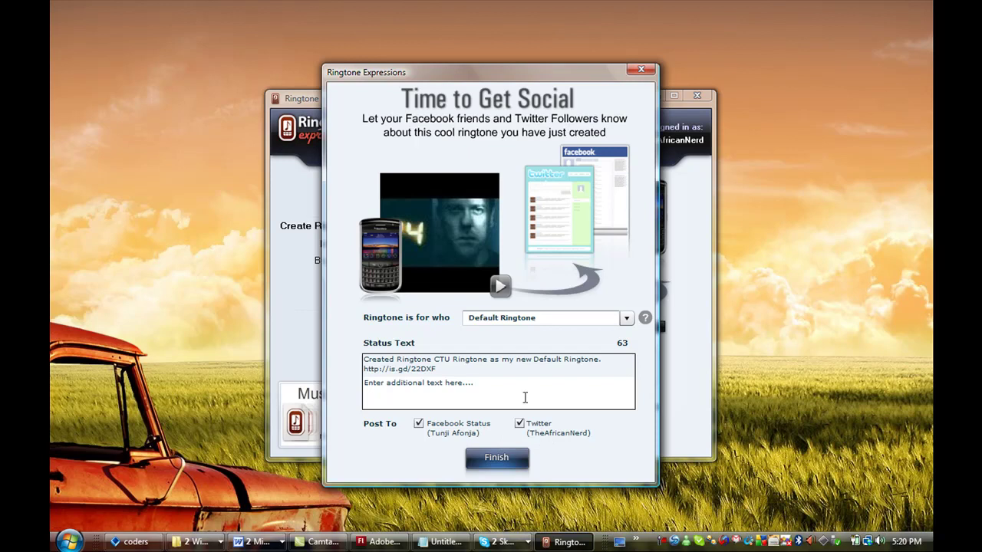
pyautogui.click(628, 320)
pyautogui.moveTo(629, 130); pyautogui.dragTo(621, 111)
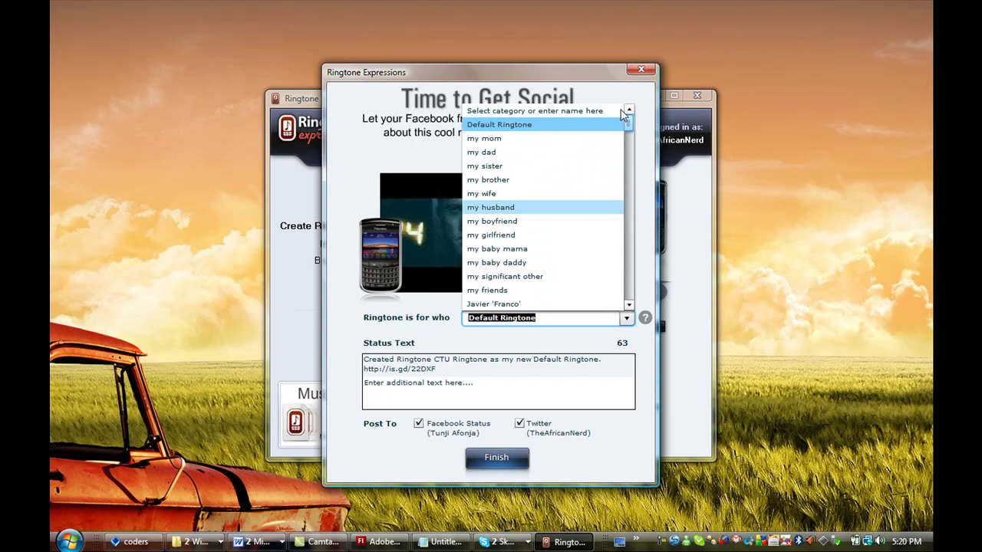
pyautogui.click(572, 125)
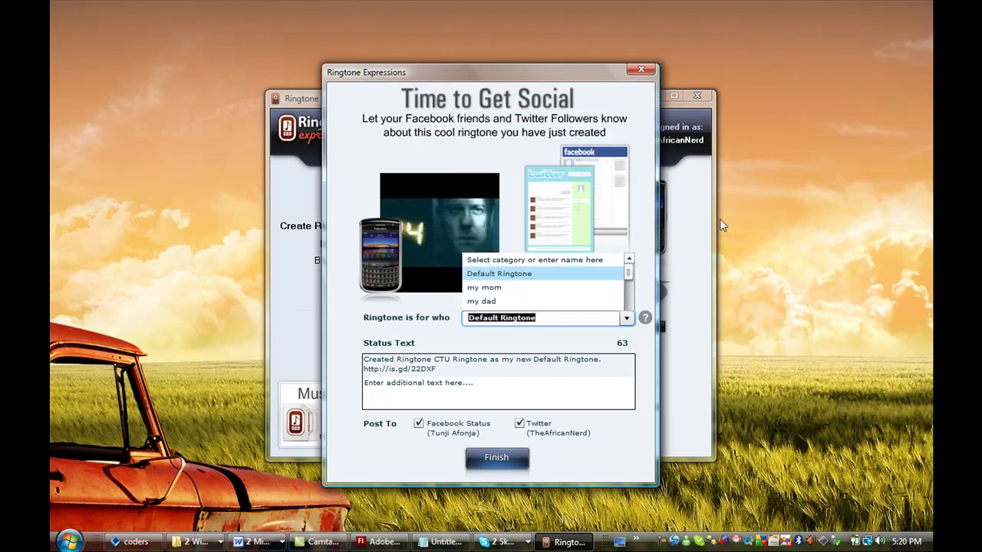
# Add the status text 'Jack Bauer Ringtone. Oh da hook' and post it to Facebook and Twitter.
pyautogui.click(541, 381)
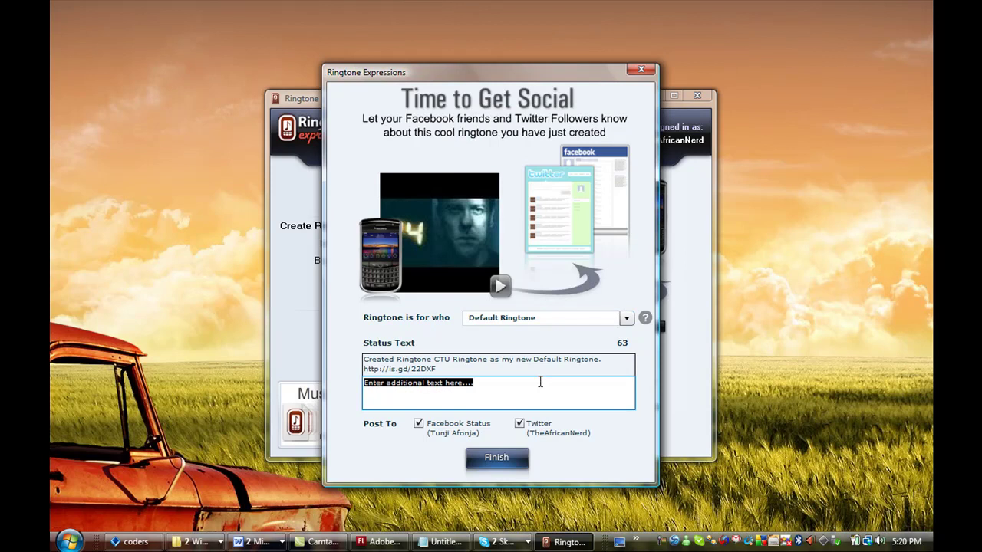
pyautogui.write('Jus')
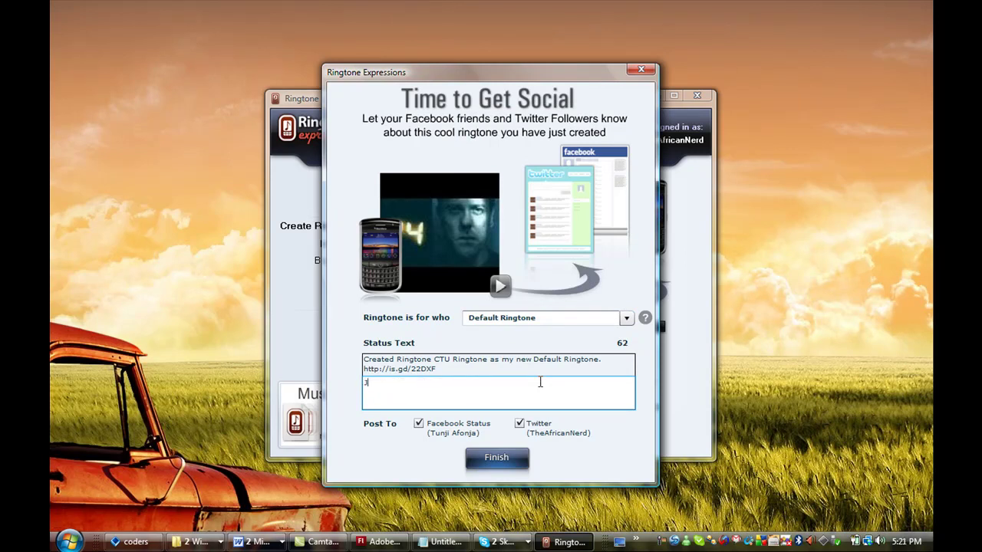
pyautogui.press('BackSpace')
pyautogui.press('BackSpace')
pyautogui.write('ack Bauer Baby.')
pyautogui.moveTo(447, 386); pyautogui.dragTo(407, 389)
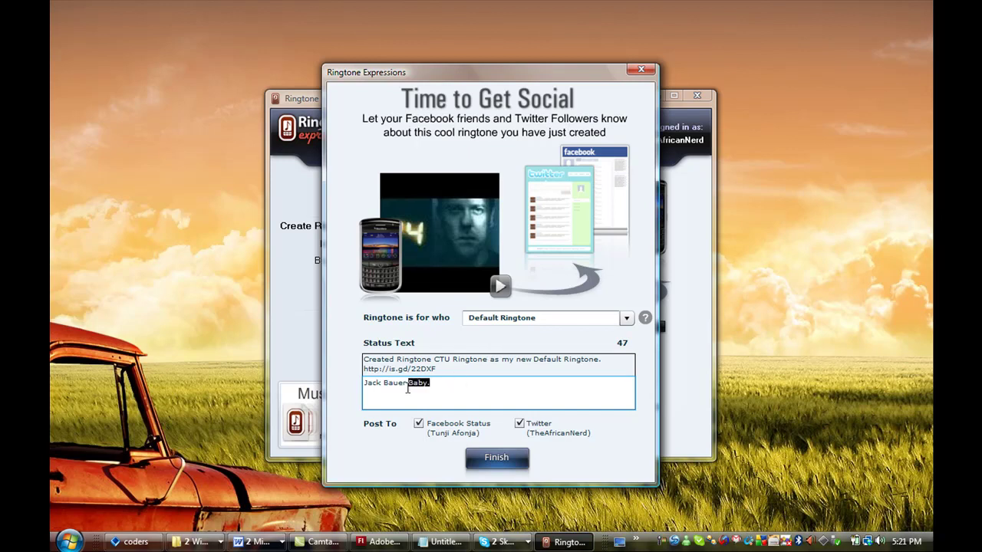
pyautogui.write('Ringtone. Oh da hook')
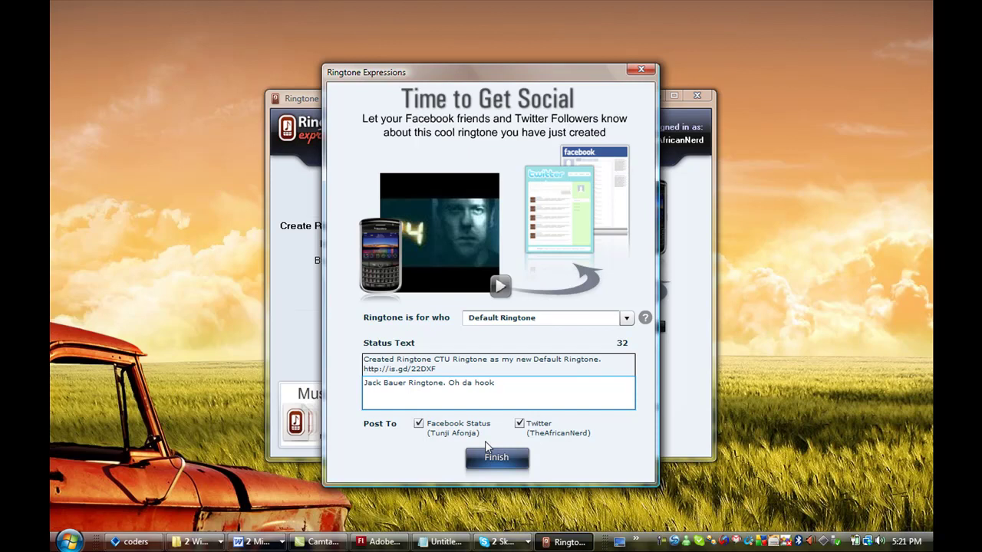
pyautogui.click(495, 458)
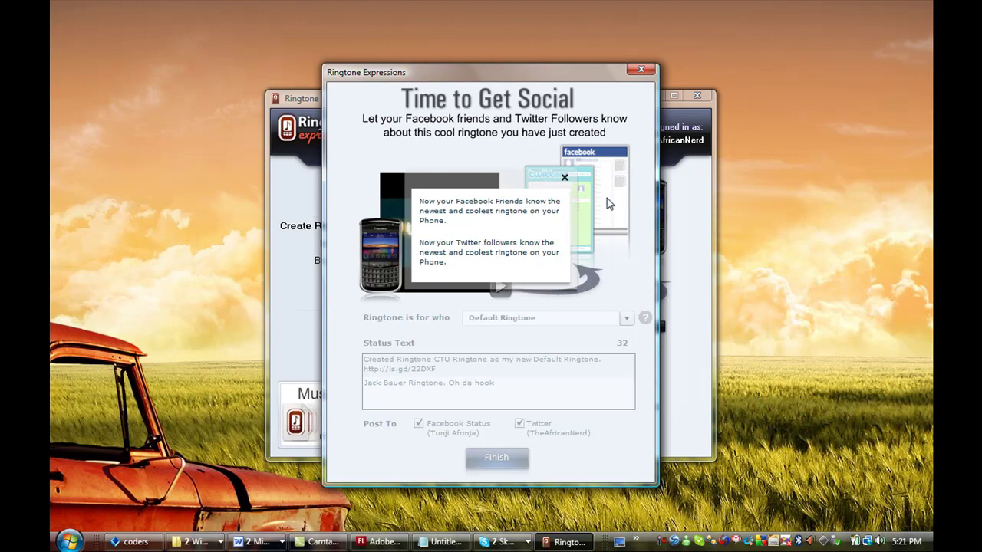
# Dismiss the social-sharing confirmation popup with its X.
pyautogui.click(565, 178)
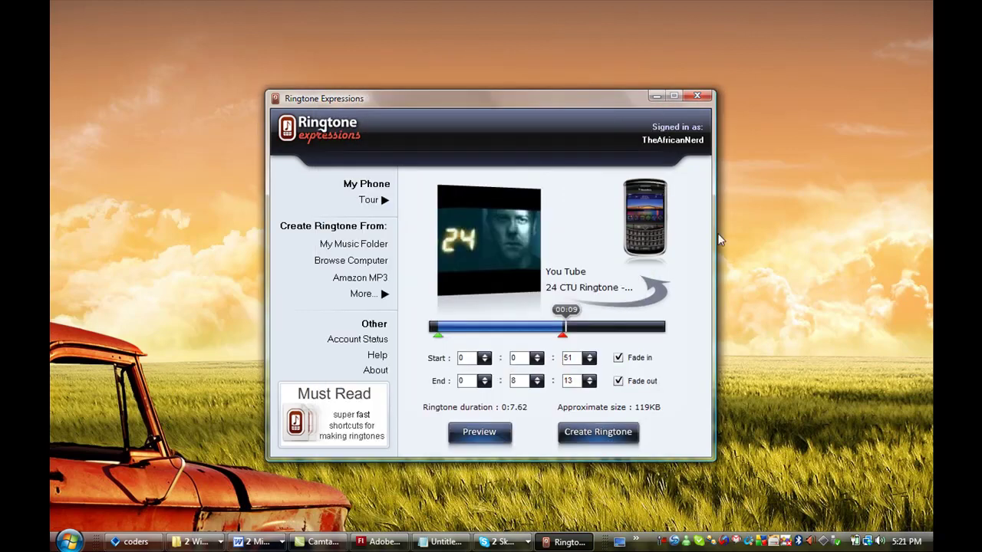
pyautogui.rightClick(663, 542)
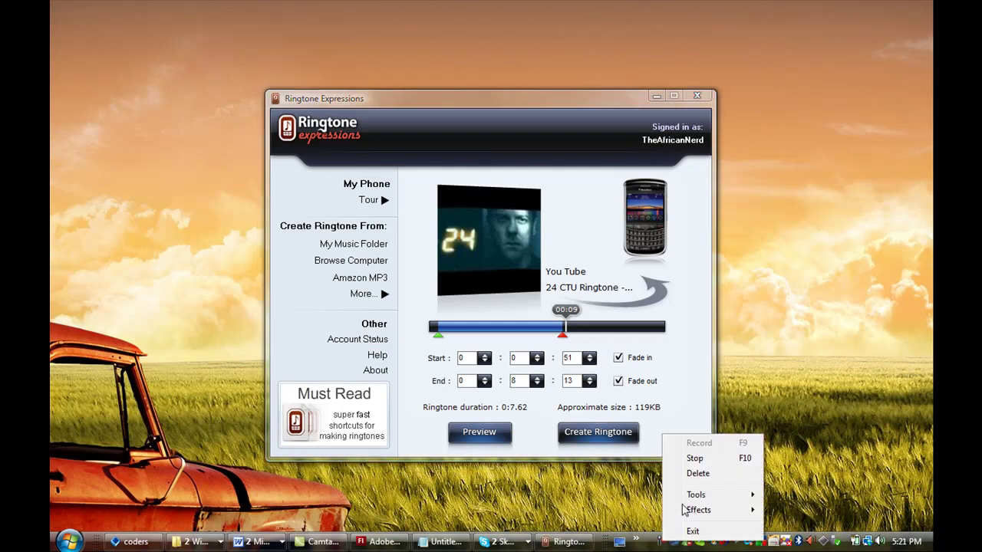
pyautogui.click(700, 462)
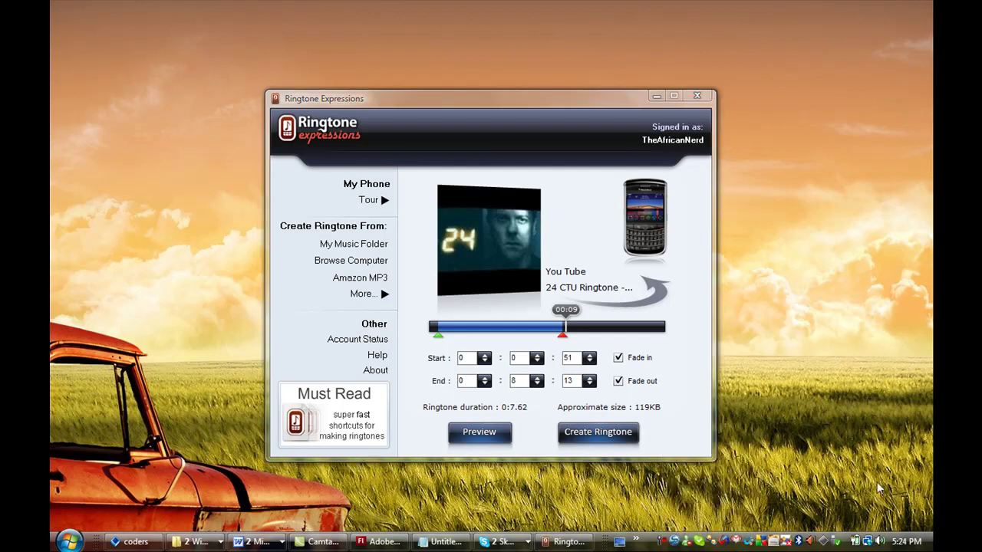